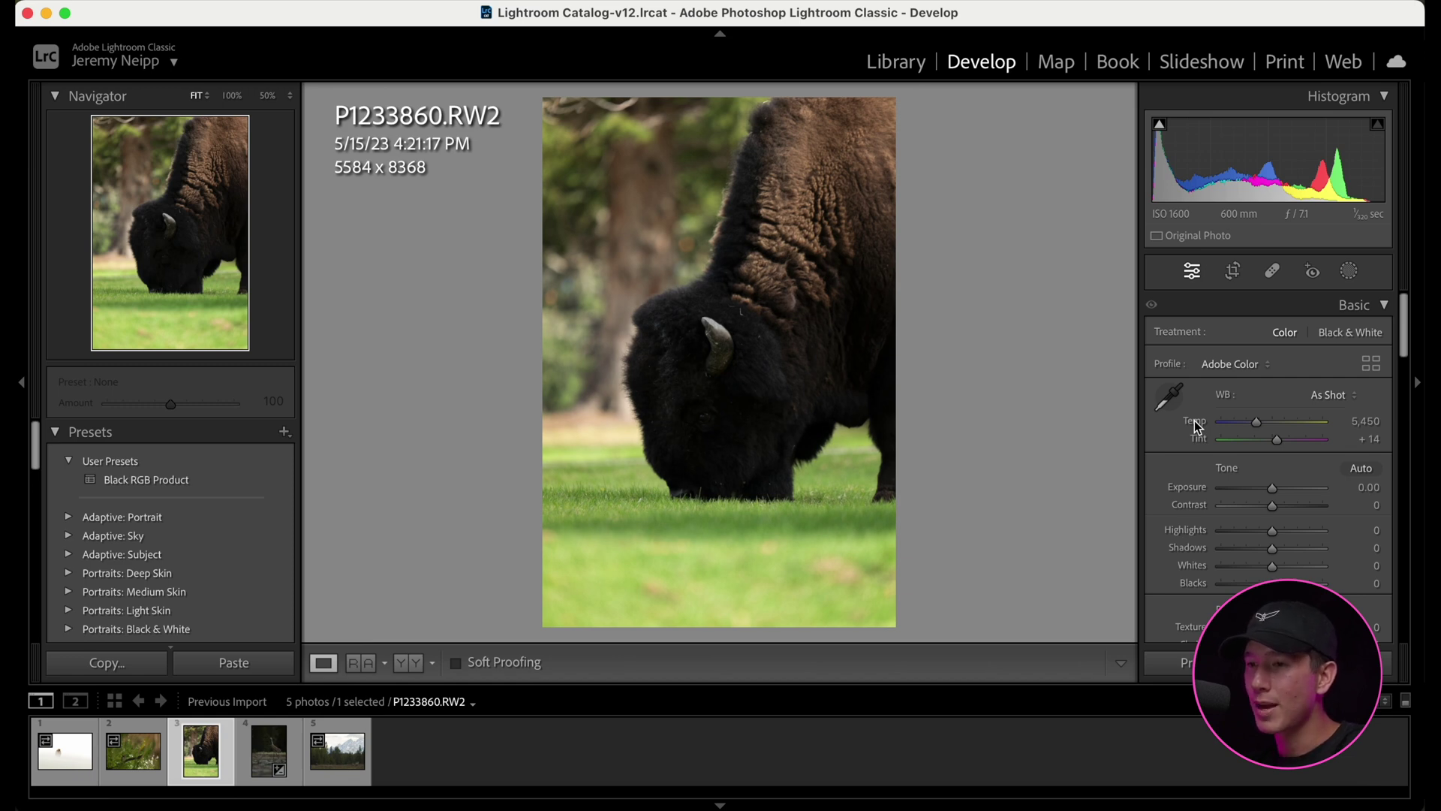
Try Exposure at +0.72, settle on +0.56, then raise Contrast to +19.
{"action": "scroll", "coordinate": [1195, 421], "scroll_direction": "down", "scroll_amount": 3}
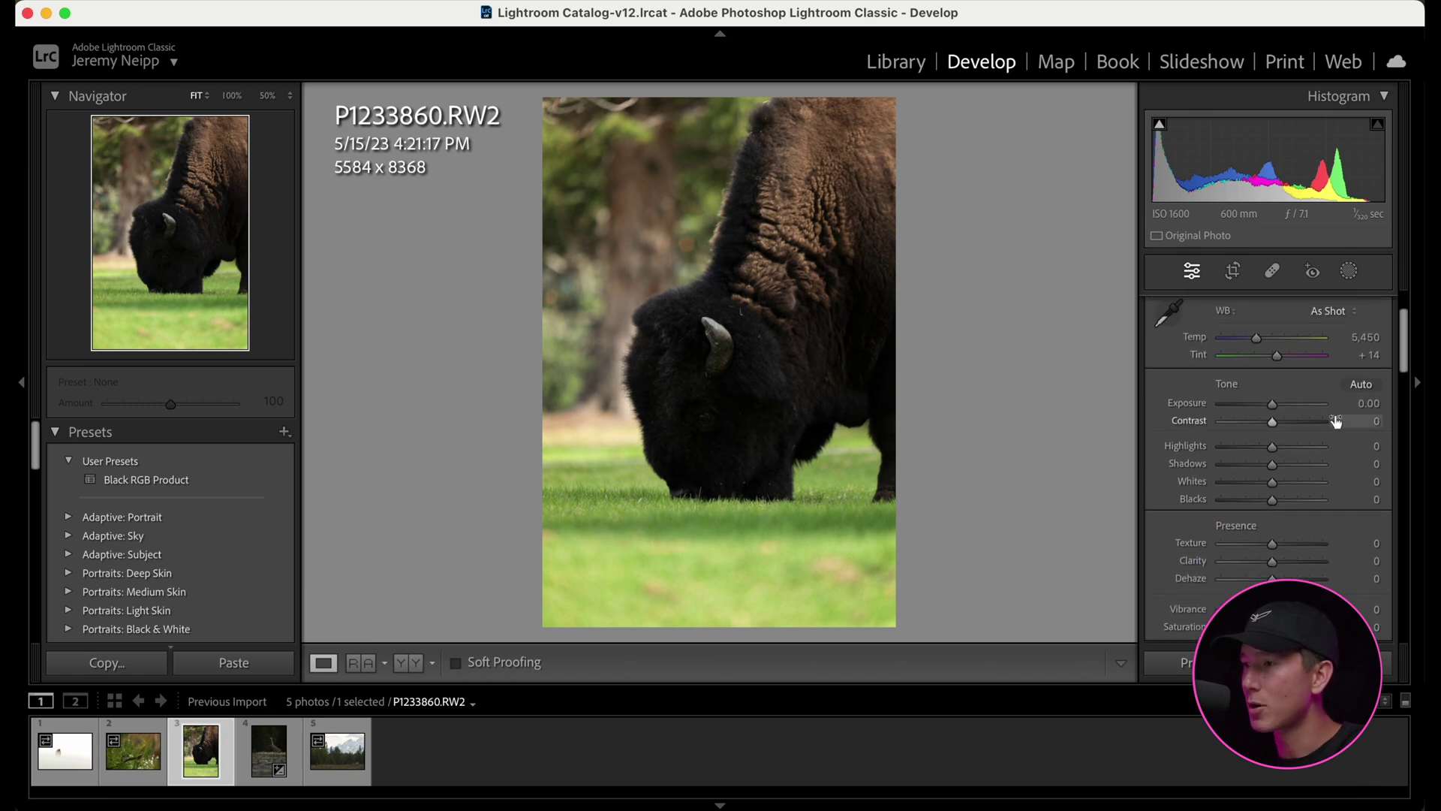
{"action": "left_click_drag", "start_coordinate": [1366, 406], "coordinate": [1389, 405]}
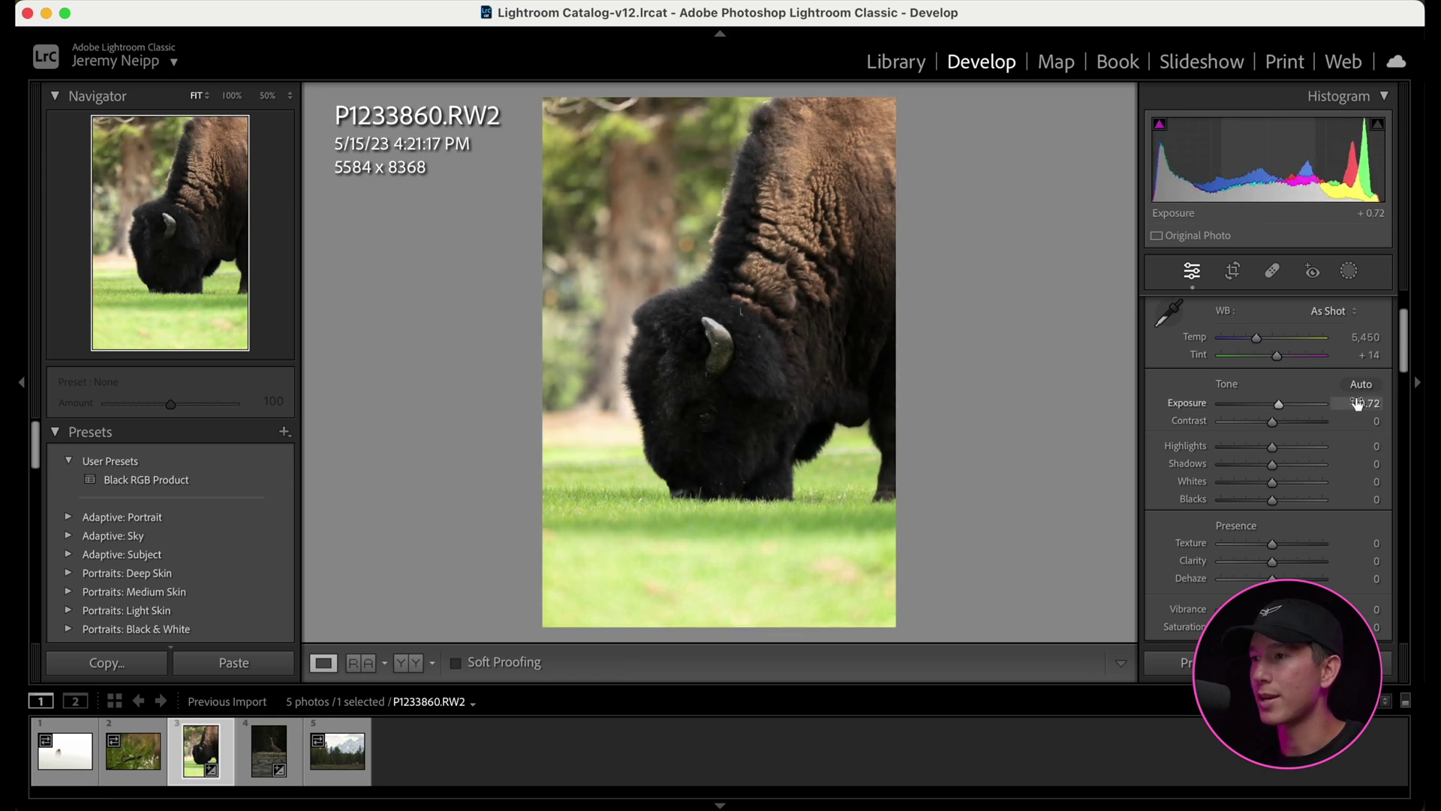
{"action": "key", "text": "super+z"}
{"action": "key", "text": "super+shift+z"}
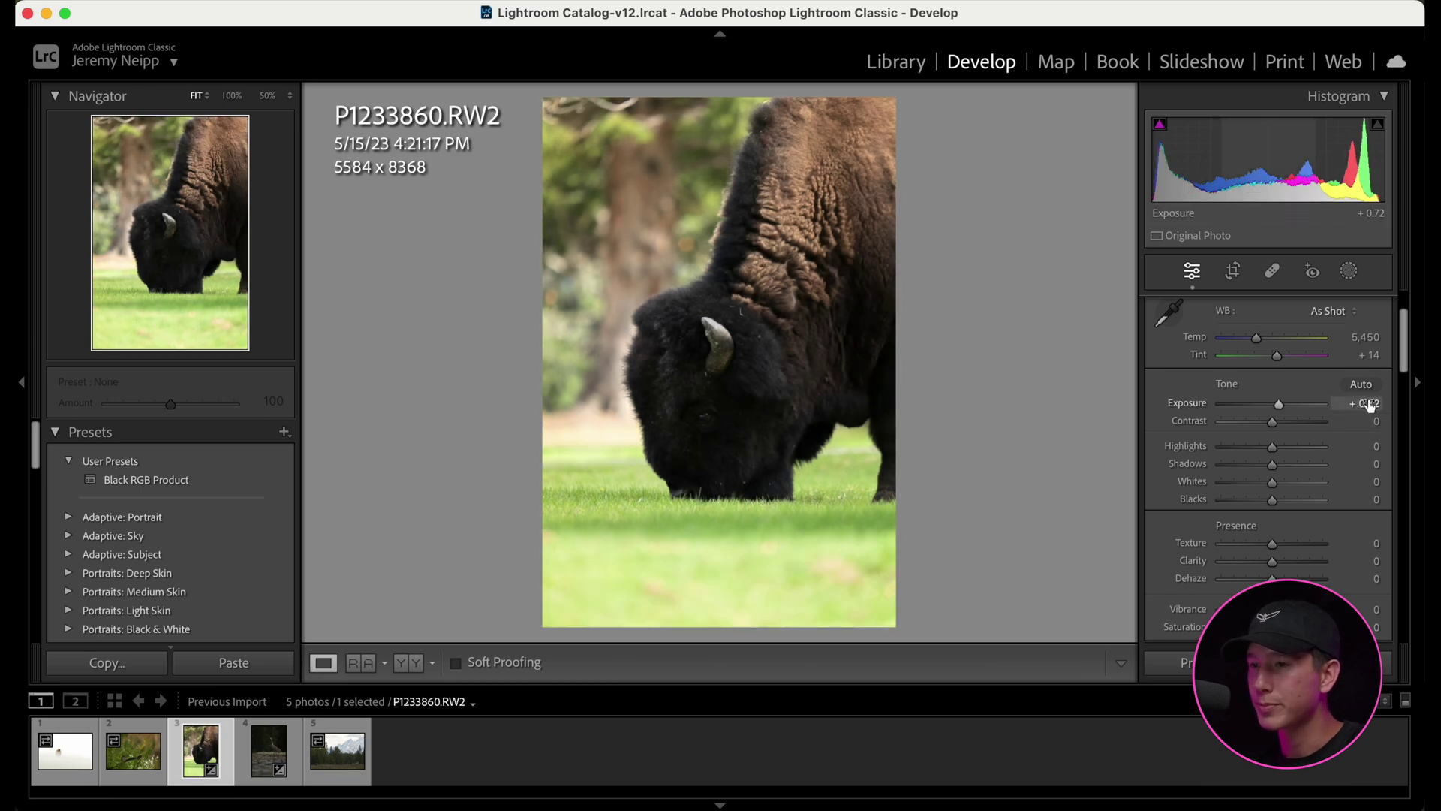
{"action": "left_click_drag", "start_coordinate": [1368, 405], "coordinate": [1358, 403]}
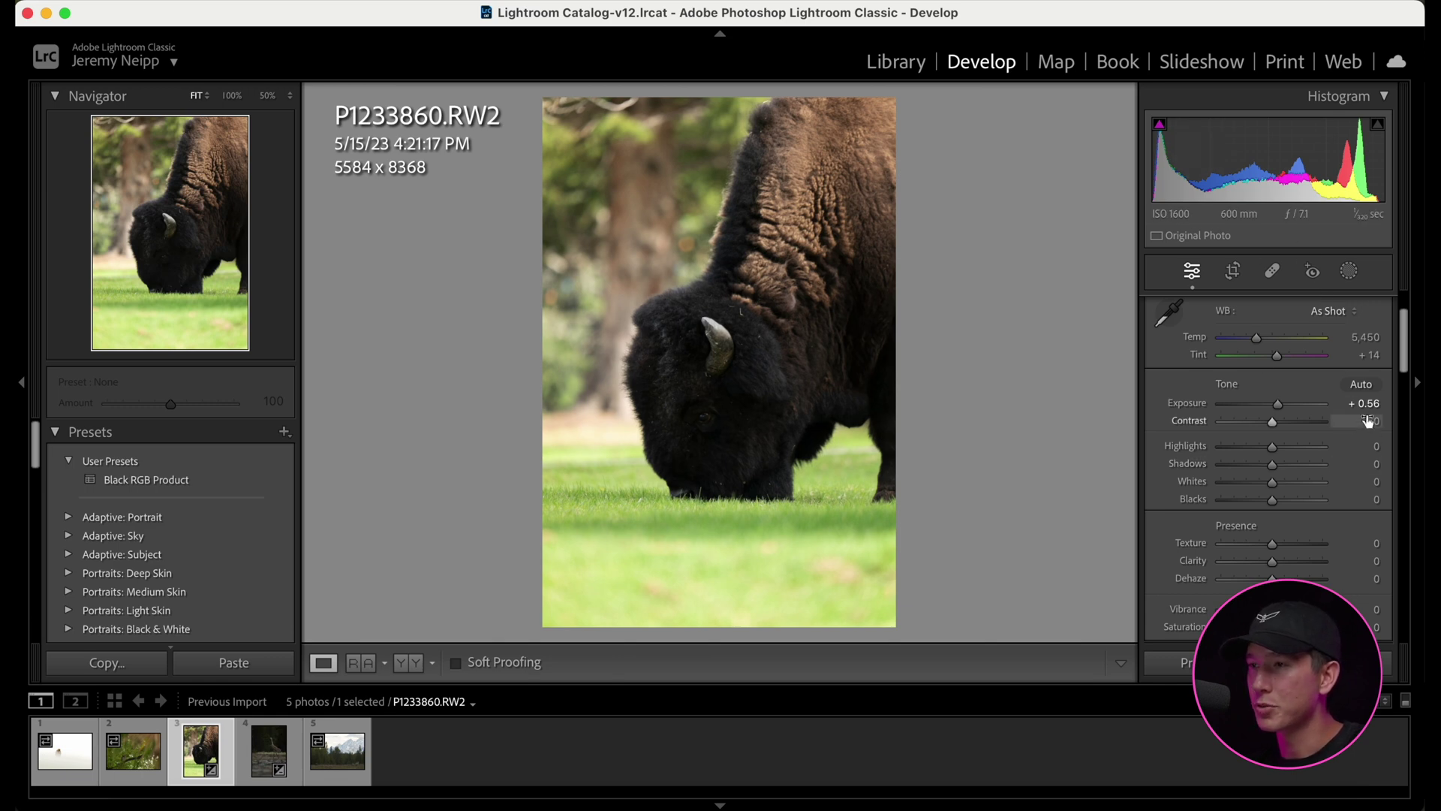
{"action": "left_click_drag", "start_coordinate": [1368, 422], "coordinate": [1377, 422]}
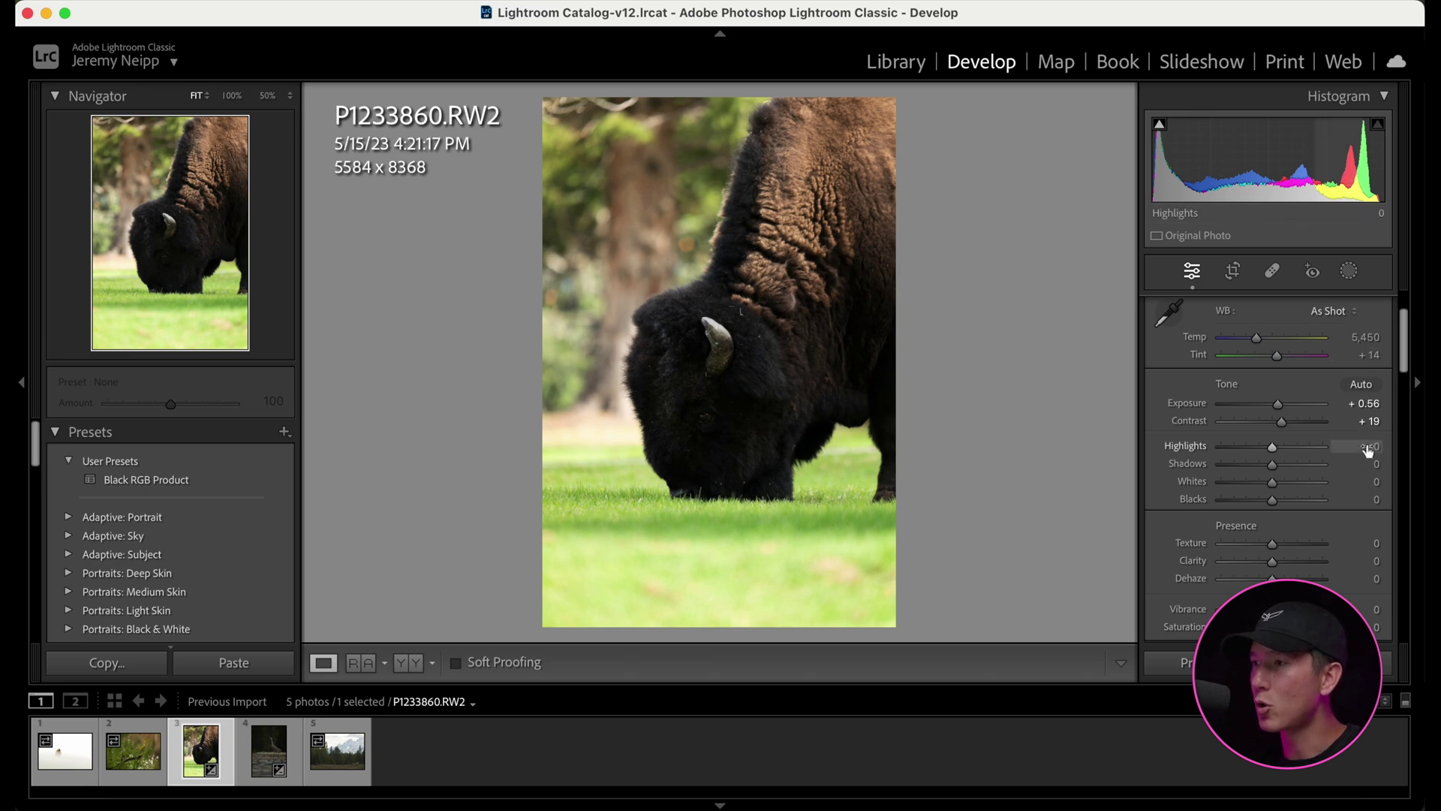
Drop Highlights to -100, then back to -78, comparing with the original via undo/redo.
{"action": "left_click_drag", "start_coordinate": [1371, 446], "coordinate": [1298, 446]}
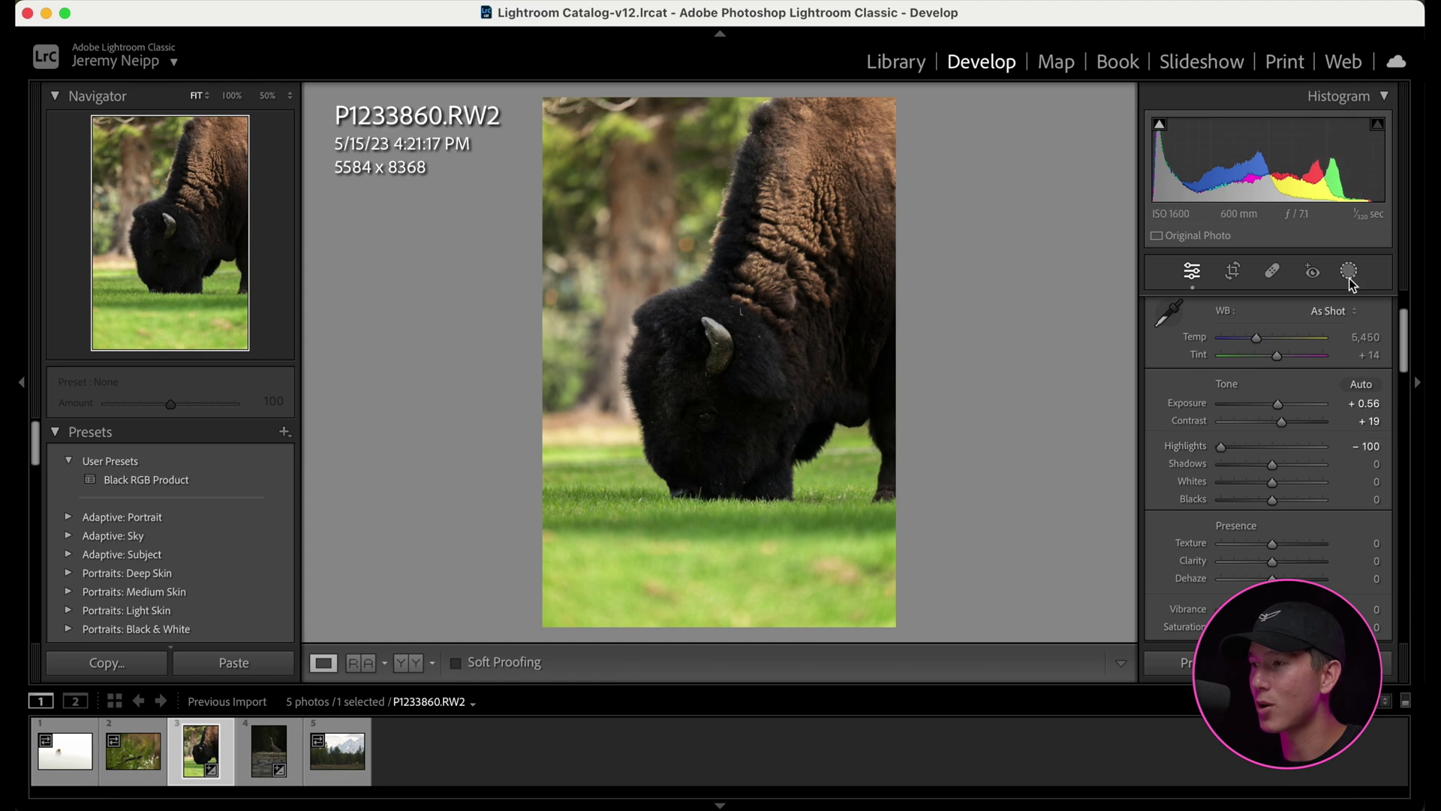
{"action": "left_click_drag", "start_coordinate": [1366, 446], "coordinate": [1382, 446]}
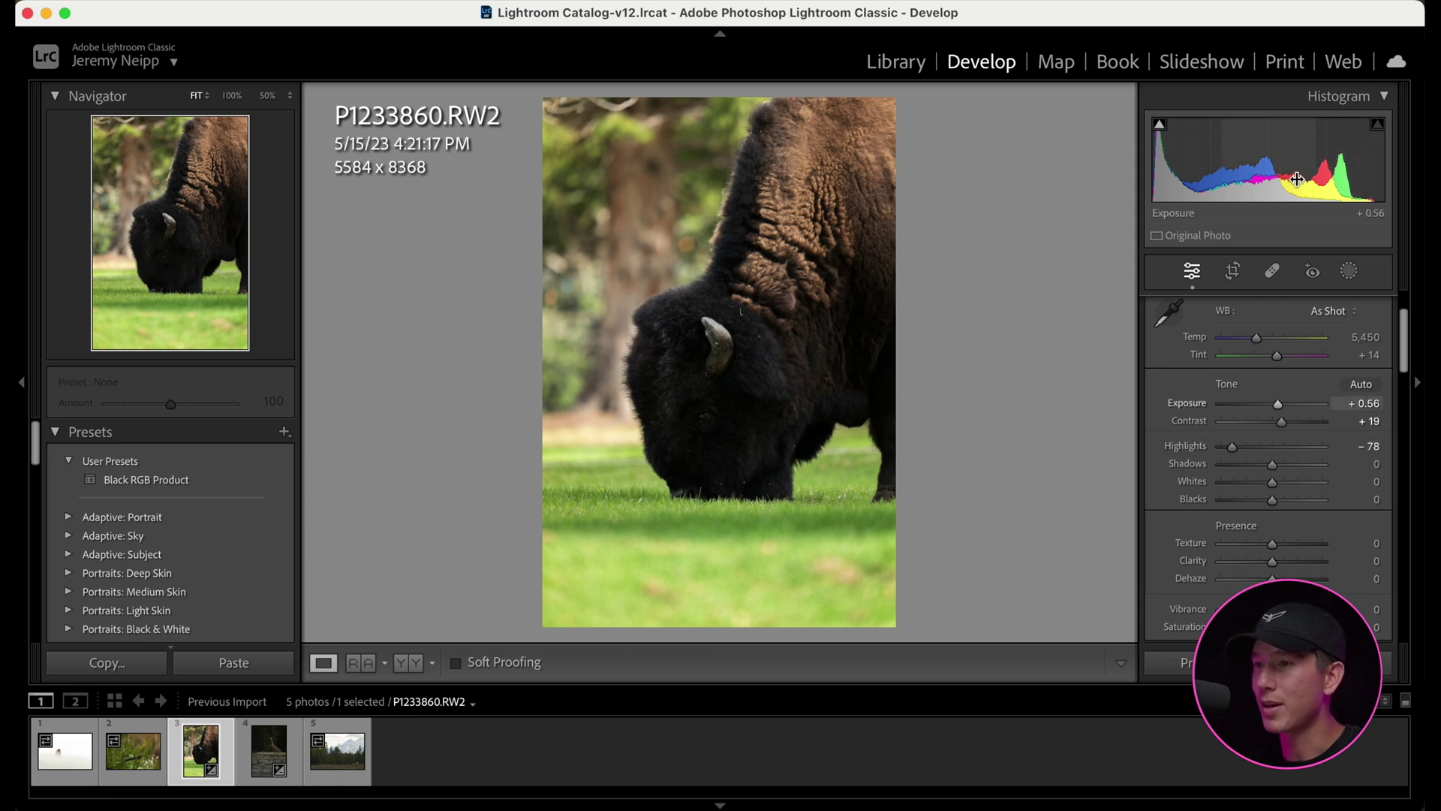
{"action": "key", "text": "super+z"}
{"action": "key", "text": "super+z"}
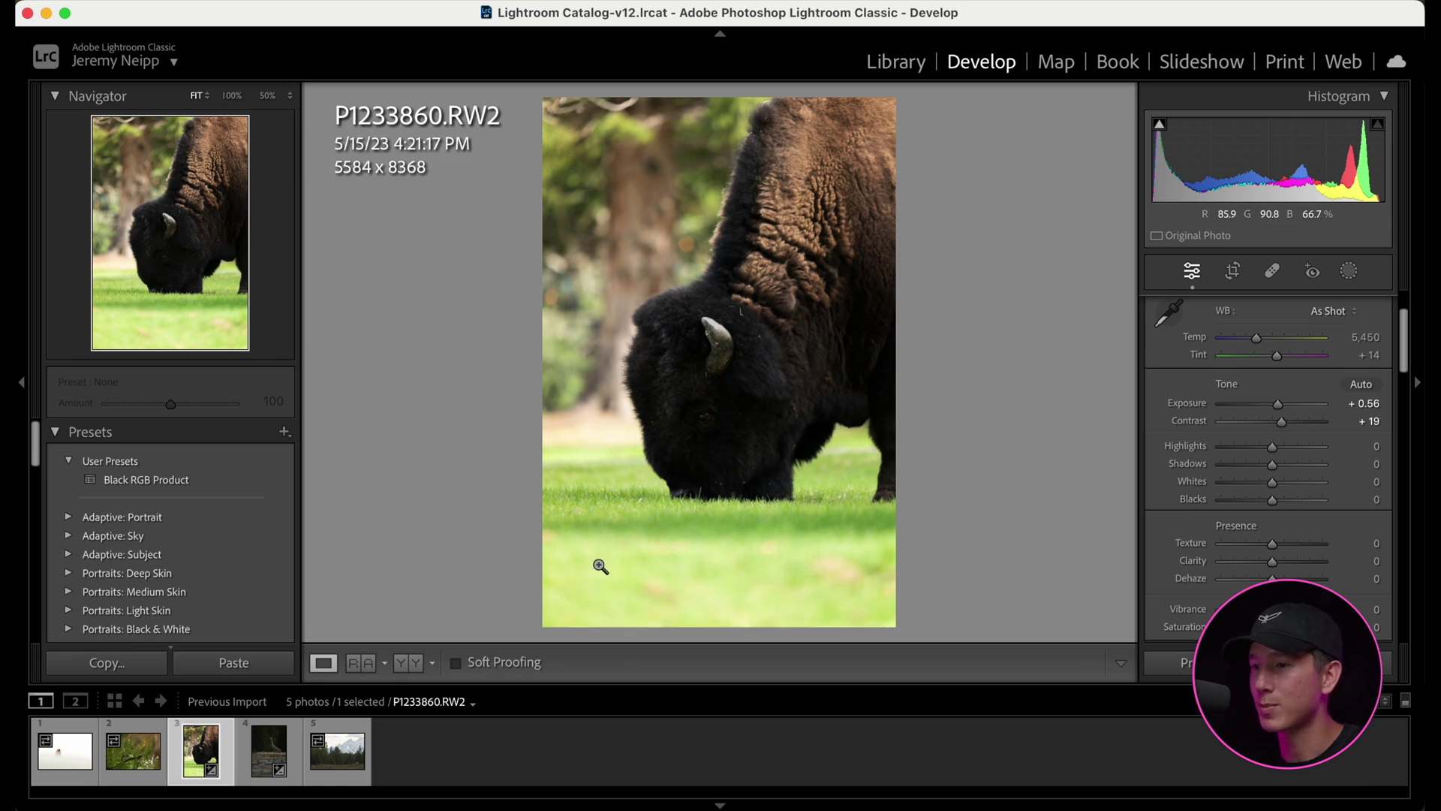
{"action": "key", "text": "super+shift+z"}
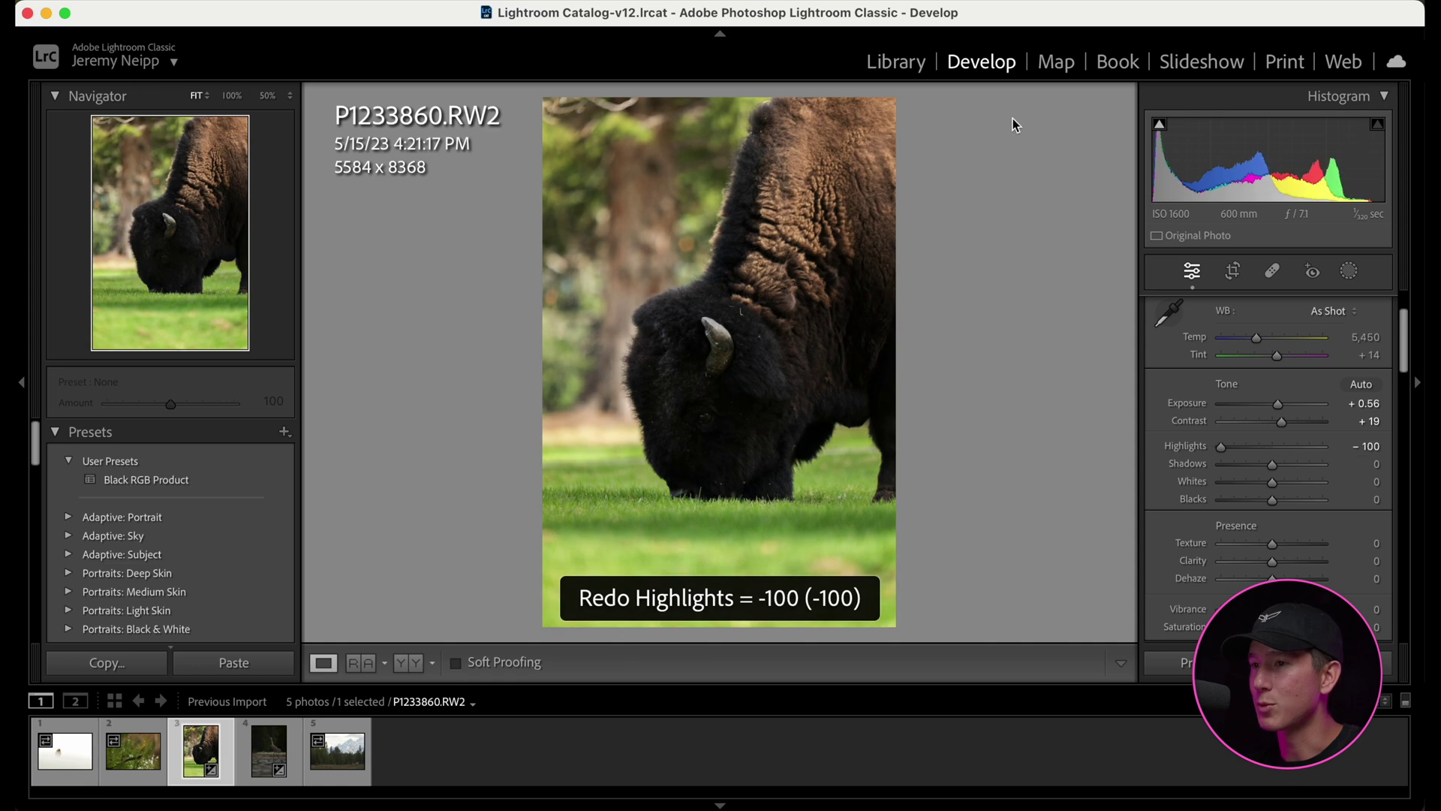
{"action": "key", "text": "super+z"}
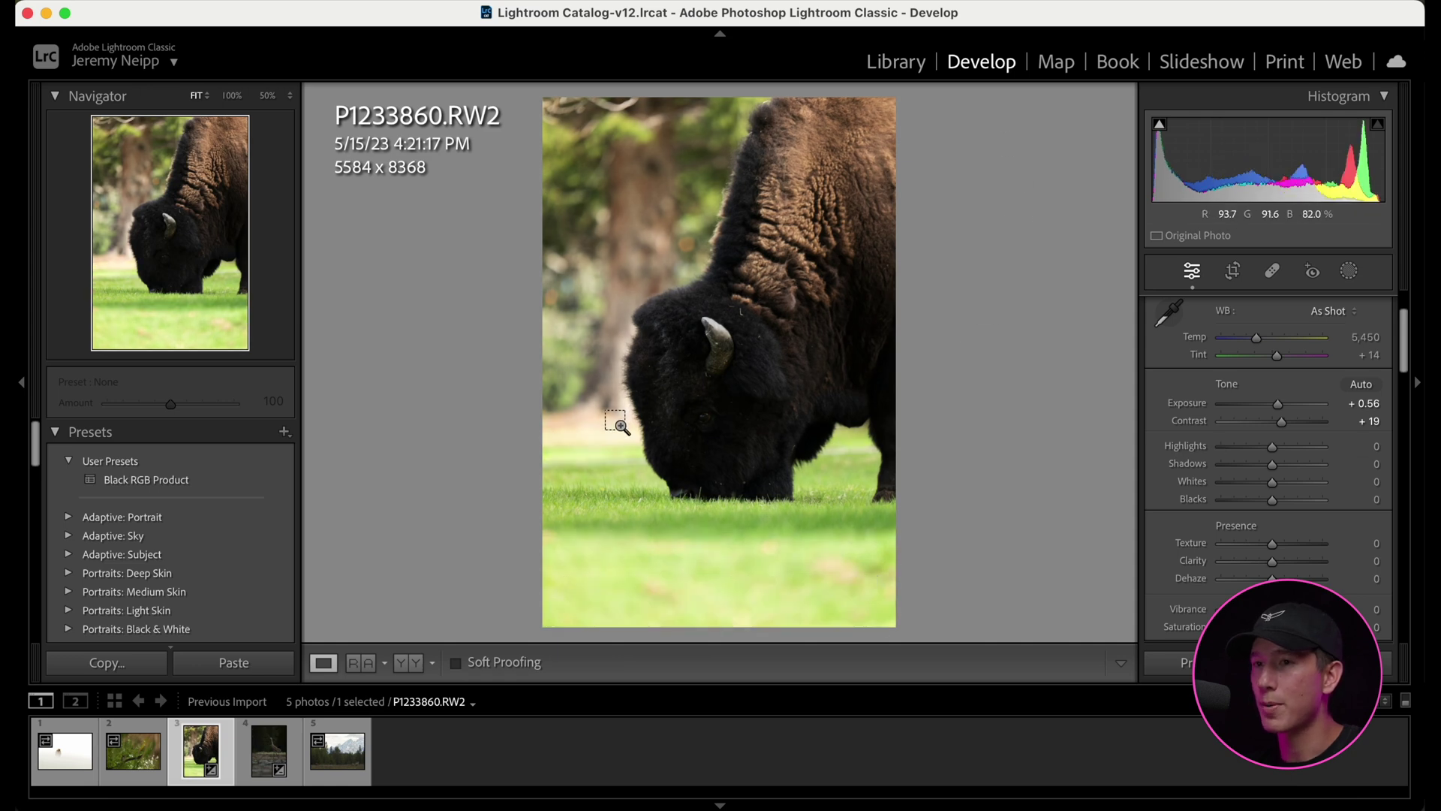
{"action": "key", "text": "super+shift+z"}
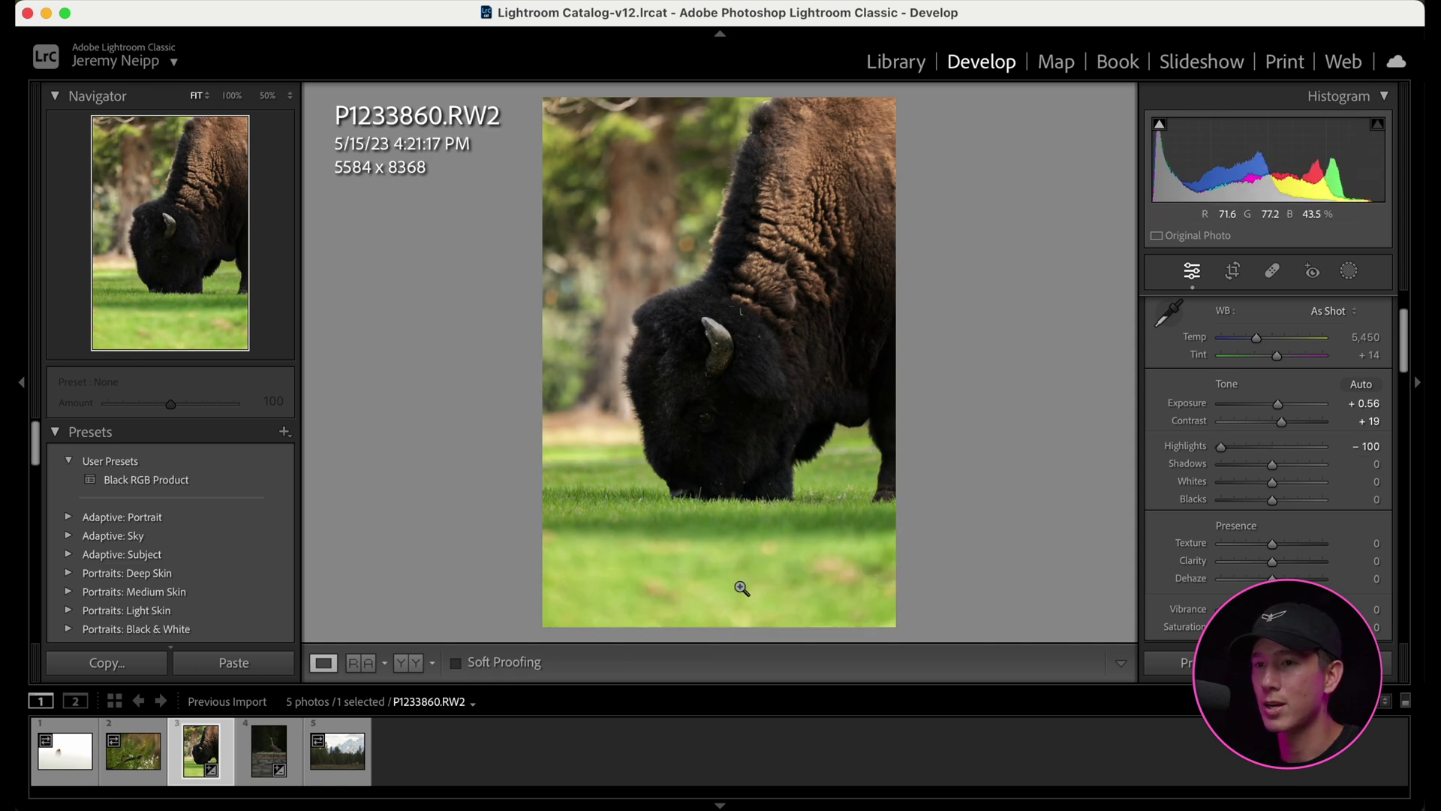
{"action": "key", "text": "super+shift+z"}
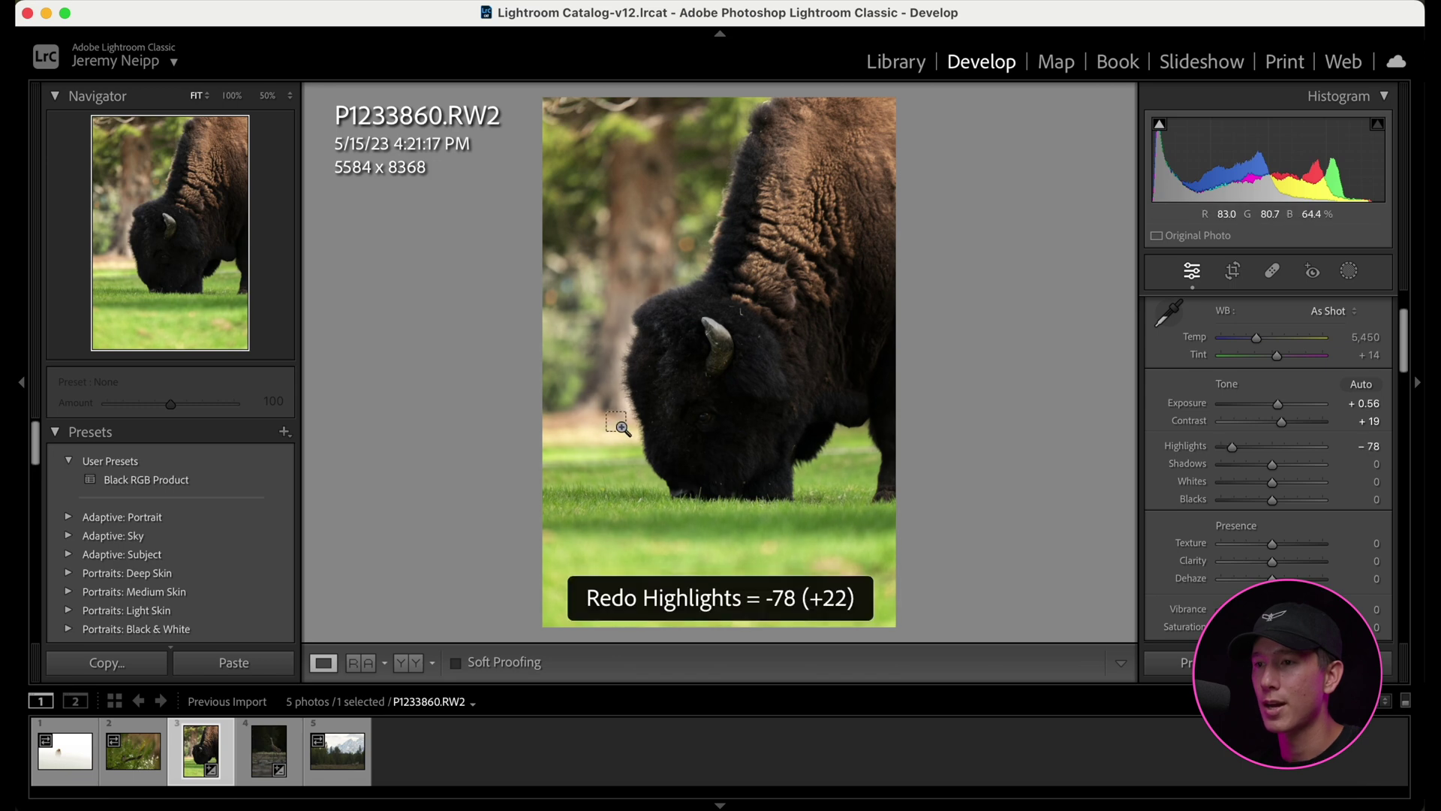
{"action": "key", "text": "super+z"}
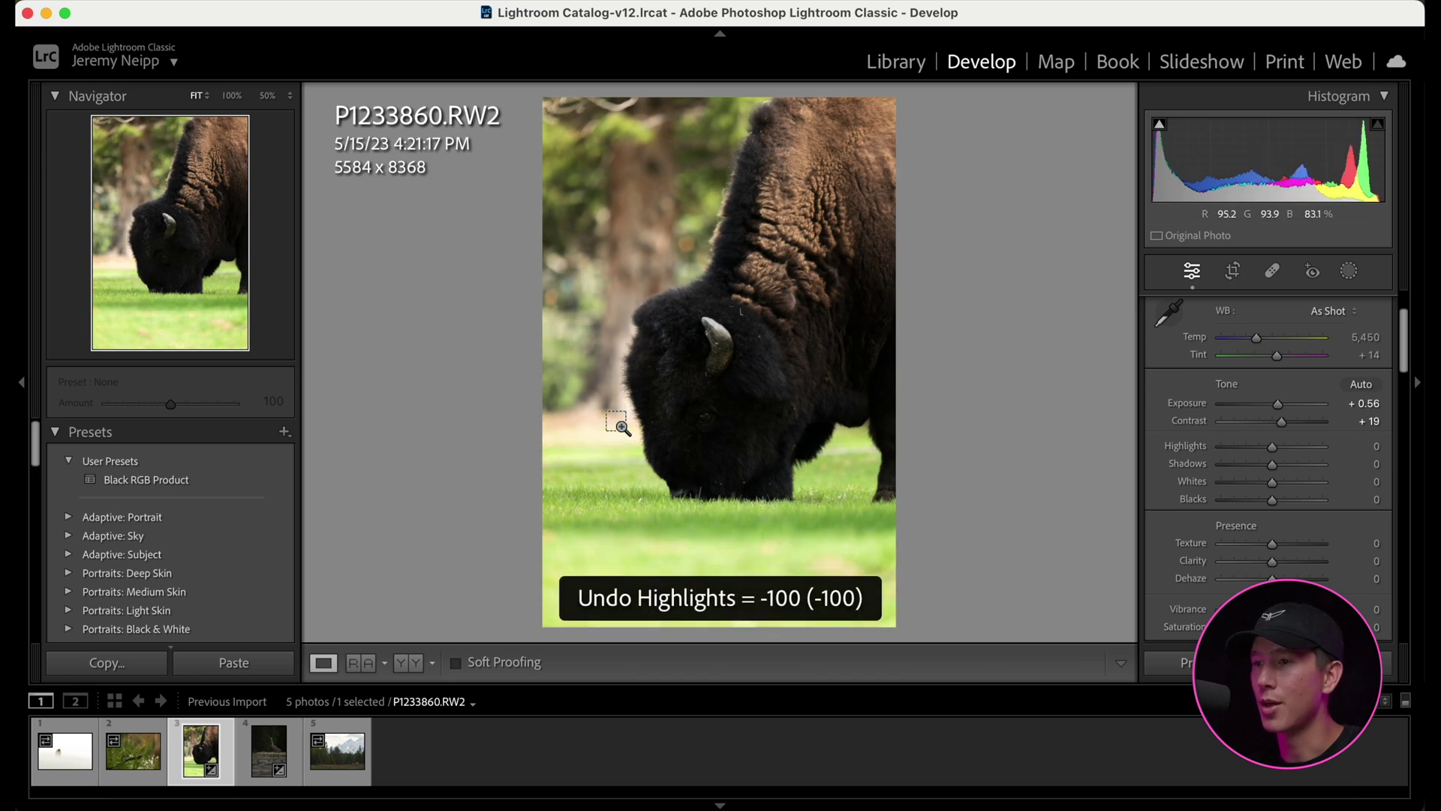
{"action": "key", "text": "super+shift+z"}
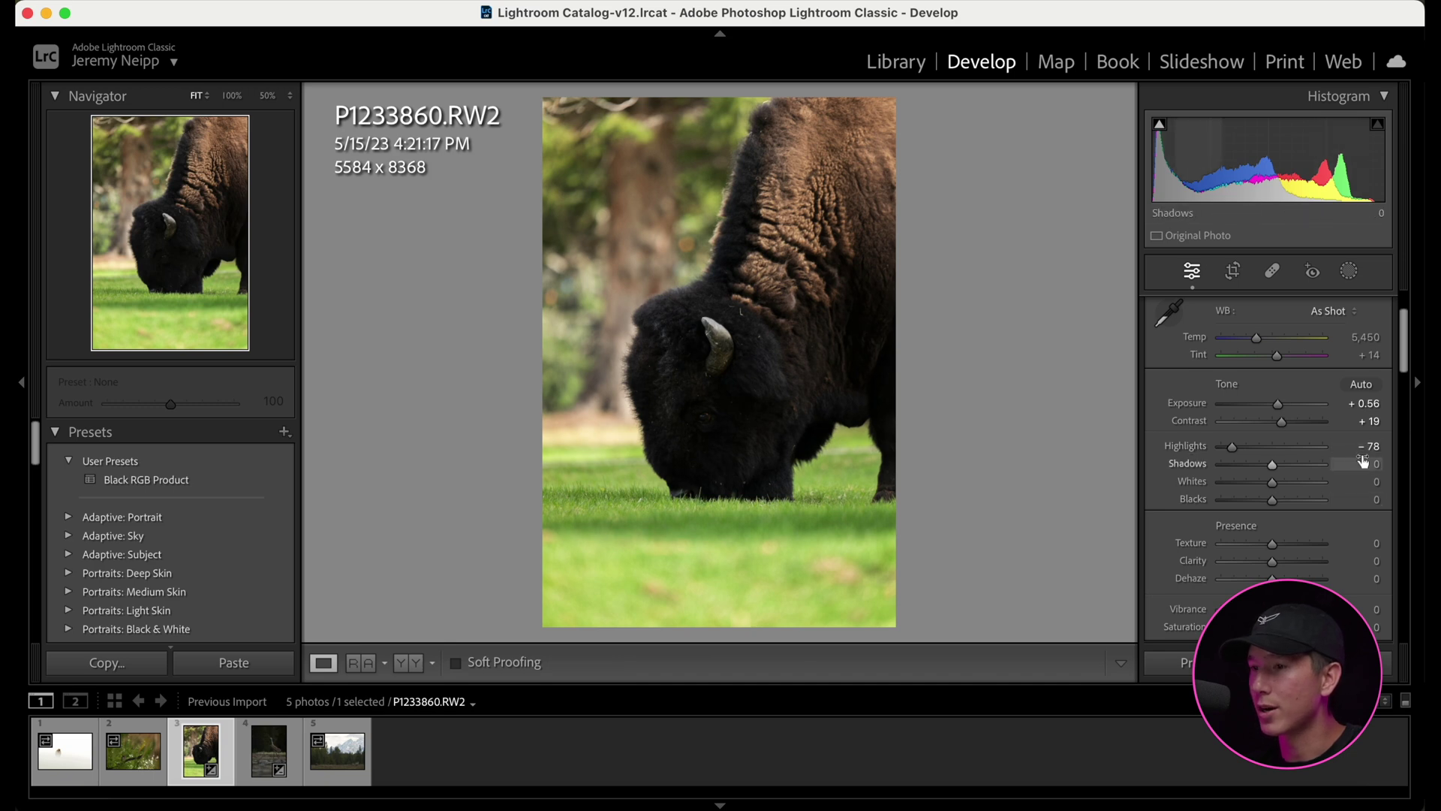
Lift Shadows to +39, then further to +56, comparing before and after each change.
{"action": "mouse_move", "coordinate": [1366, 464]}
{"action": "left_mouse_down"}
{"action": "mouse_move", "coordinate": [1397, 464]}
{"action": "mouse_move", "coordinate": [1355, 464]}
{"action": "left_mouse_up"}
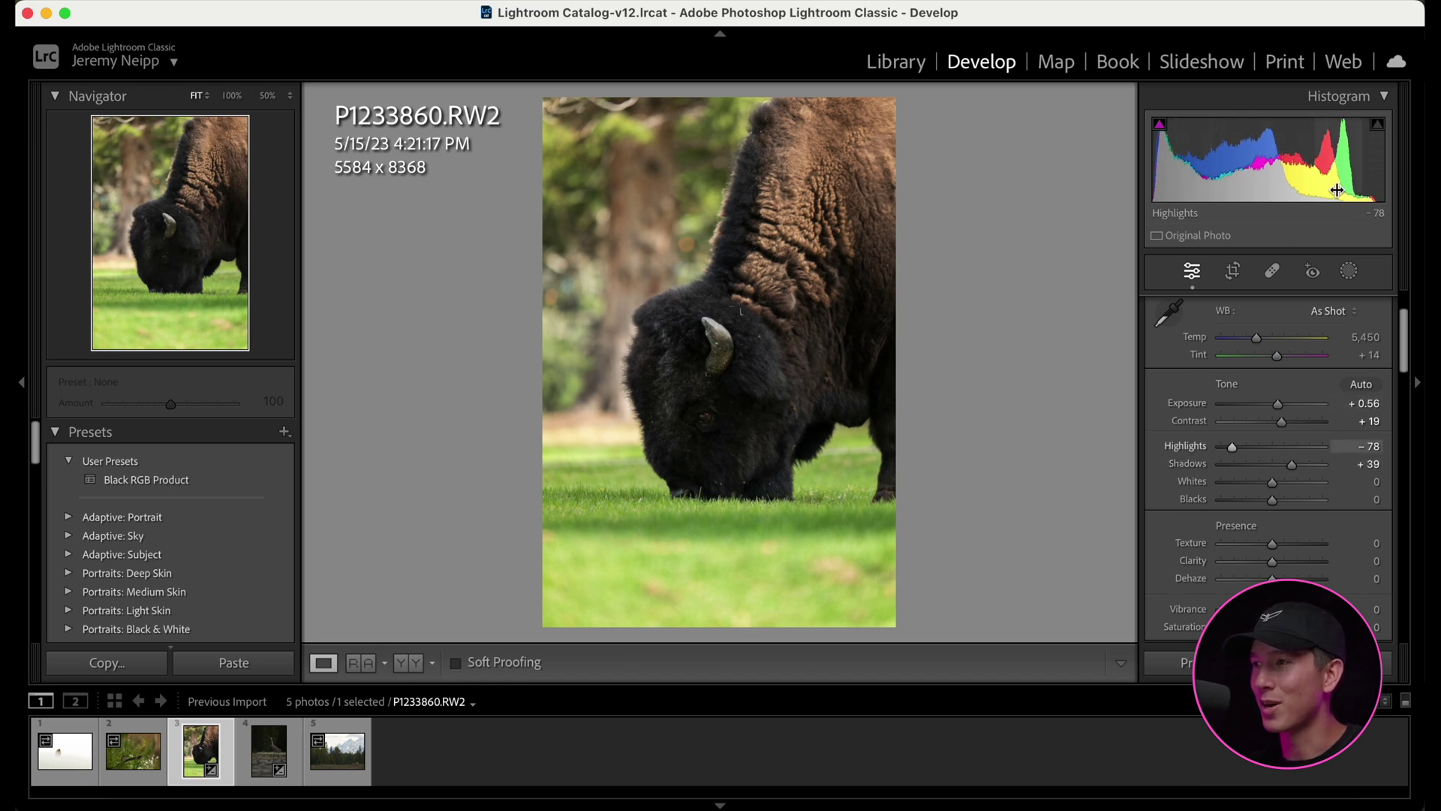
{"action": "key", "text": "super+z"}
{"action": "key", "text": "super+shift+z"}
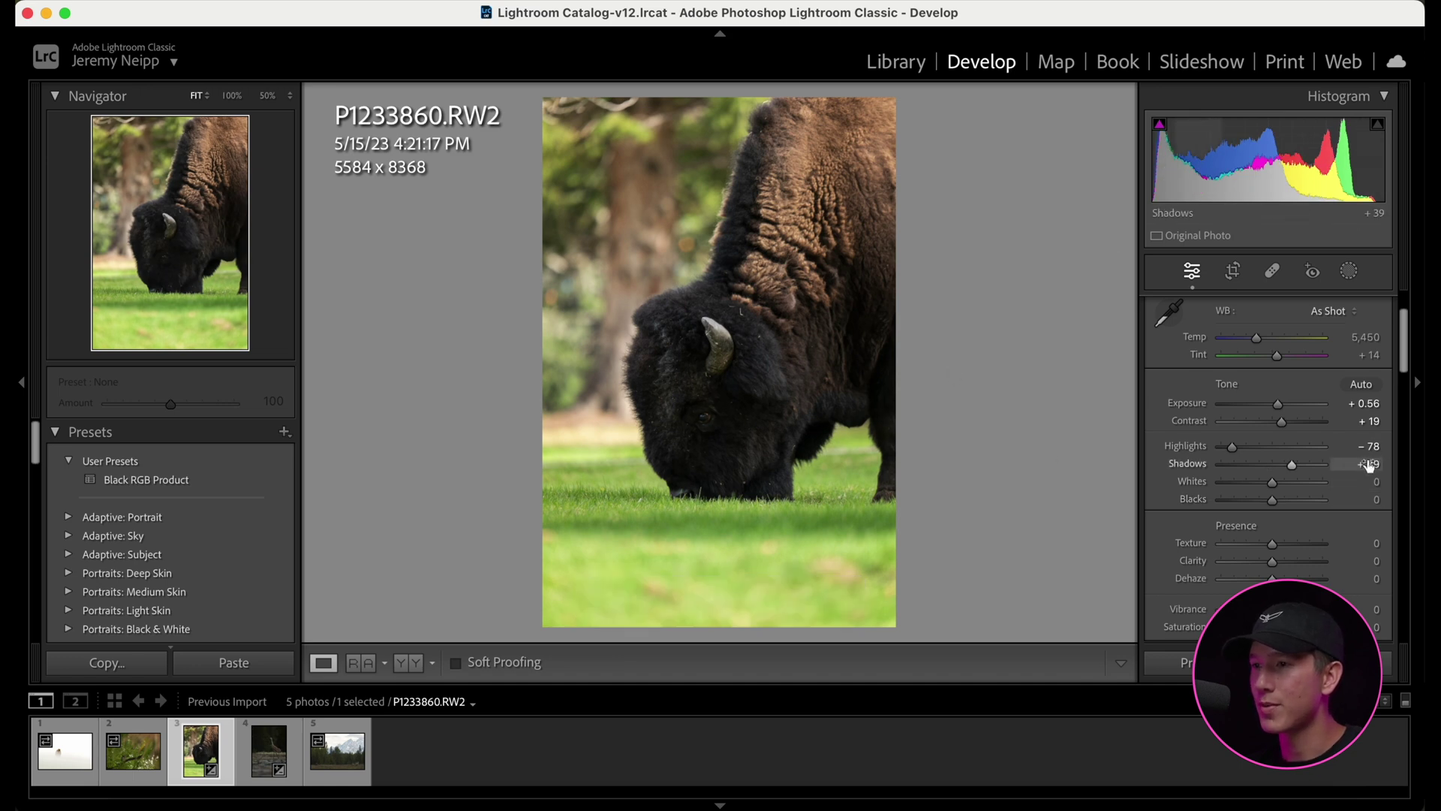
{"action": "left_click_drag", "start_coordinate": [1364, 466], "coordinate": [1372, 465]}
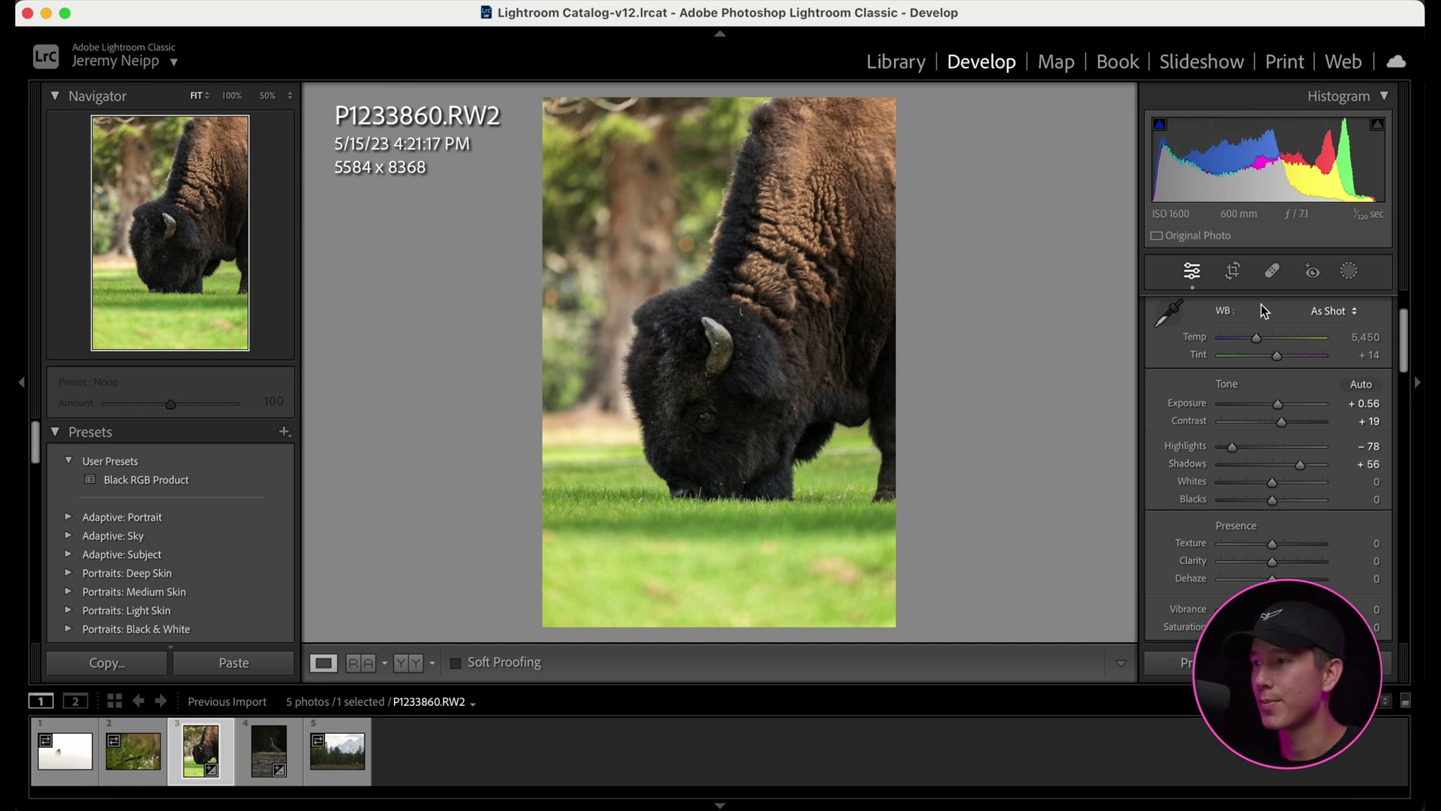
{"action": "key", "text": "super+z"}
{"action": "key", "text": "super+z"}
{"action": "key", "text": "super+shift+z"}
{"action": "key", "text": "super+shift+z"}
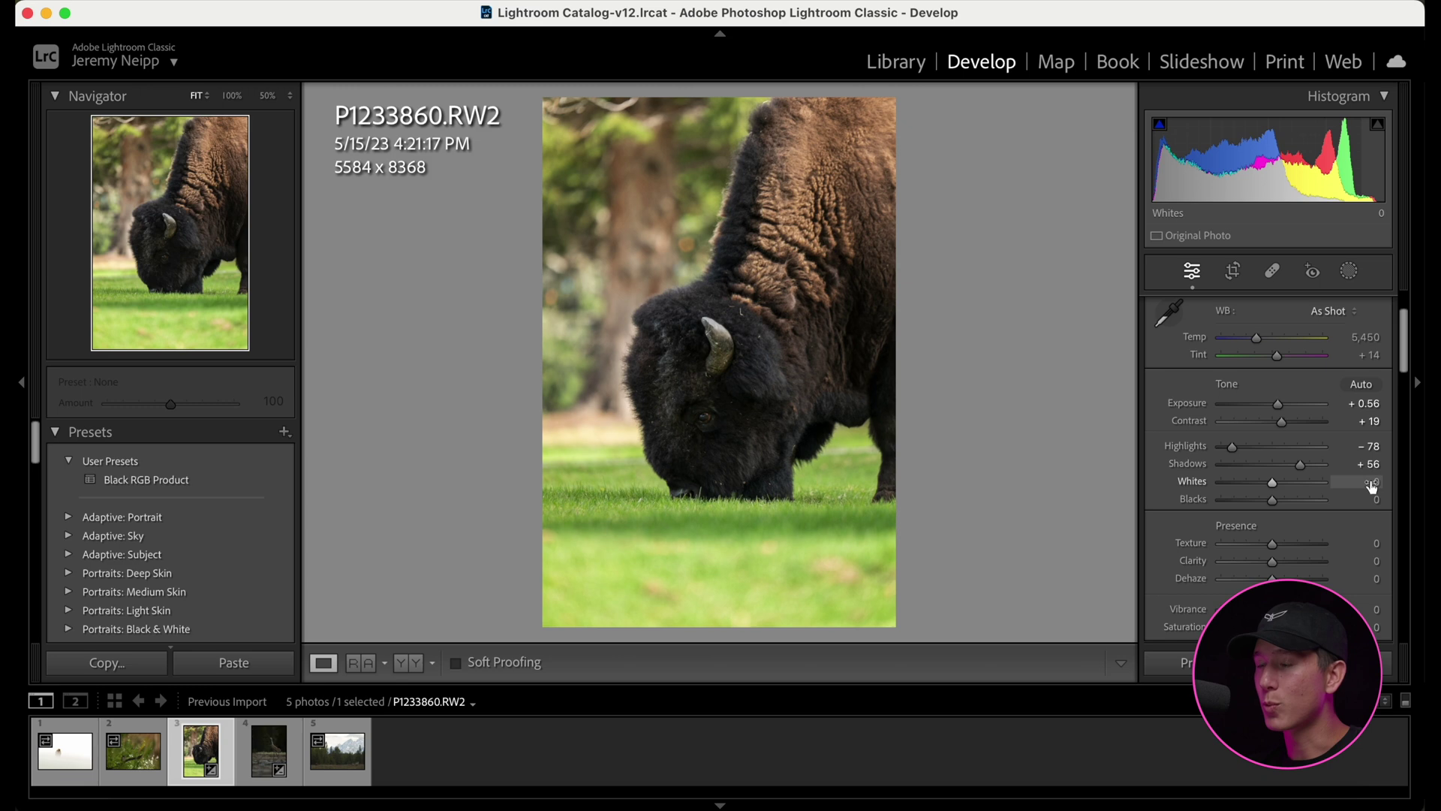
Raise Whites from 0 to +45, toggling the change off and on to compare.
{"action": "left_click_drag", "start_coordinate": [1360, 481], "coordinate": [1392, 481]}
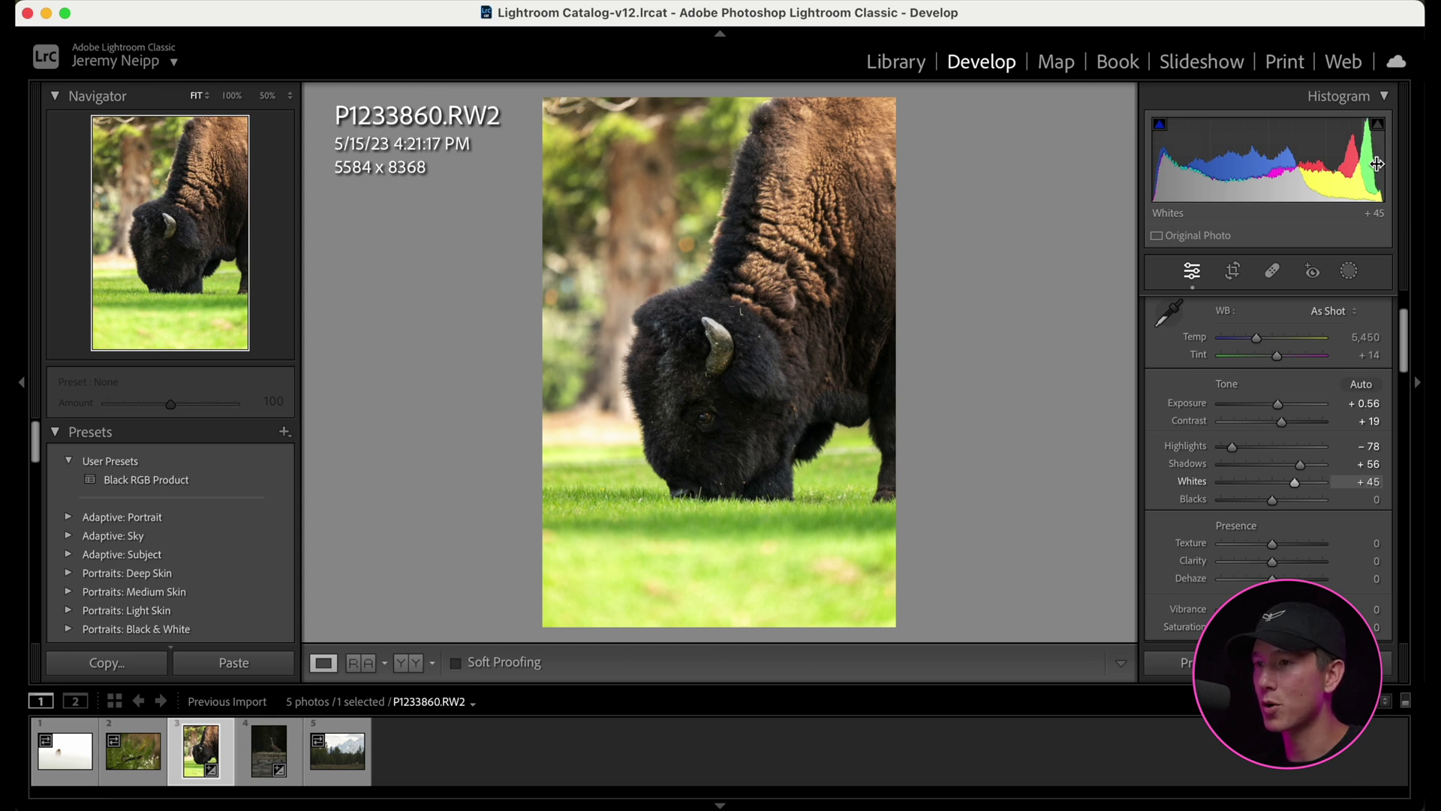
{"action": "key", "text": "cmd+z"}
{"action": "key", "text": "cmd+shift+z"}
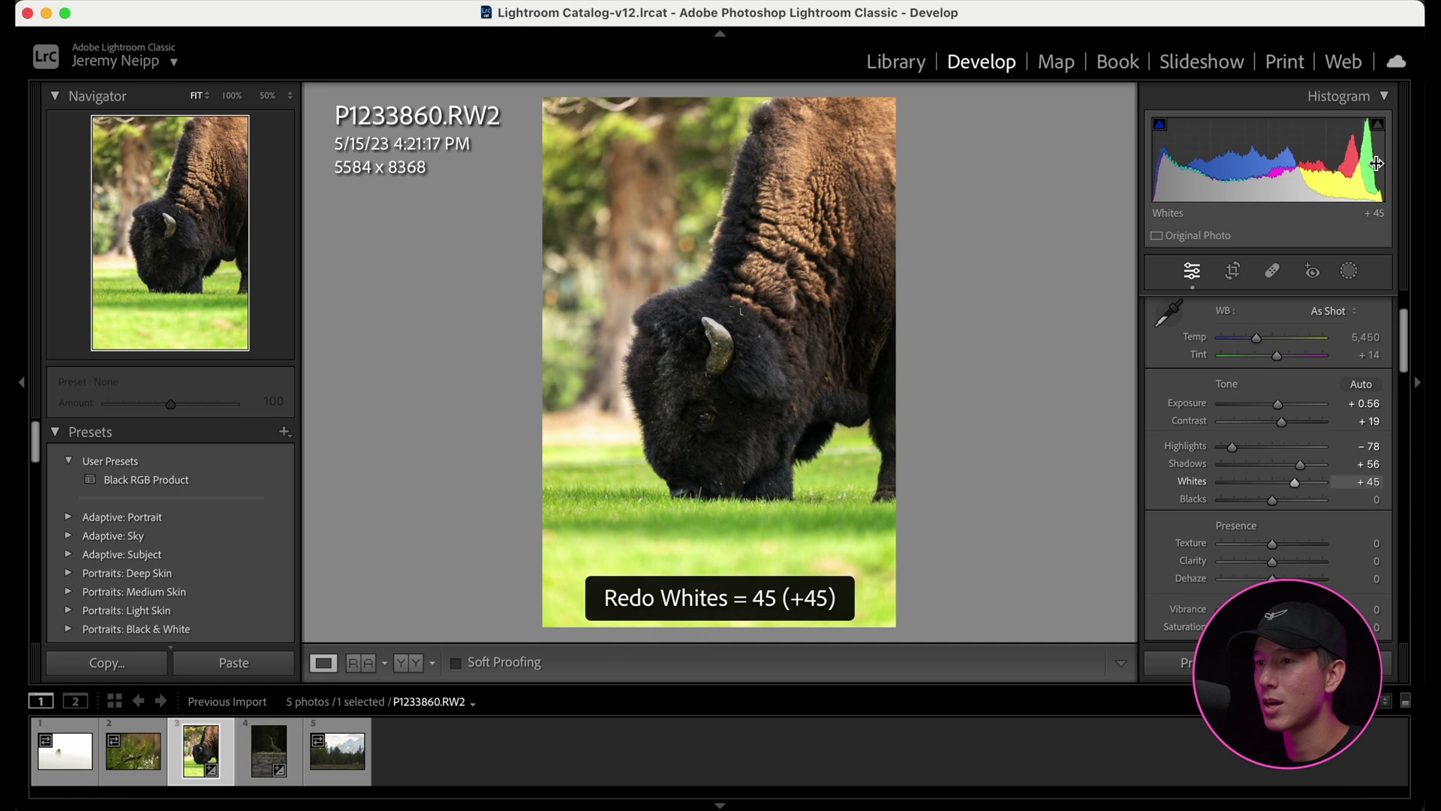
{"action": "key", "text": "super+z"}
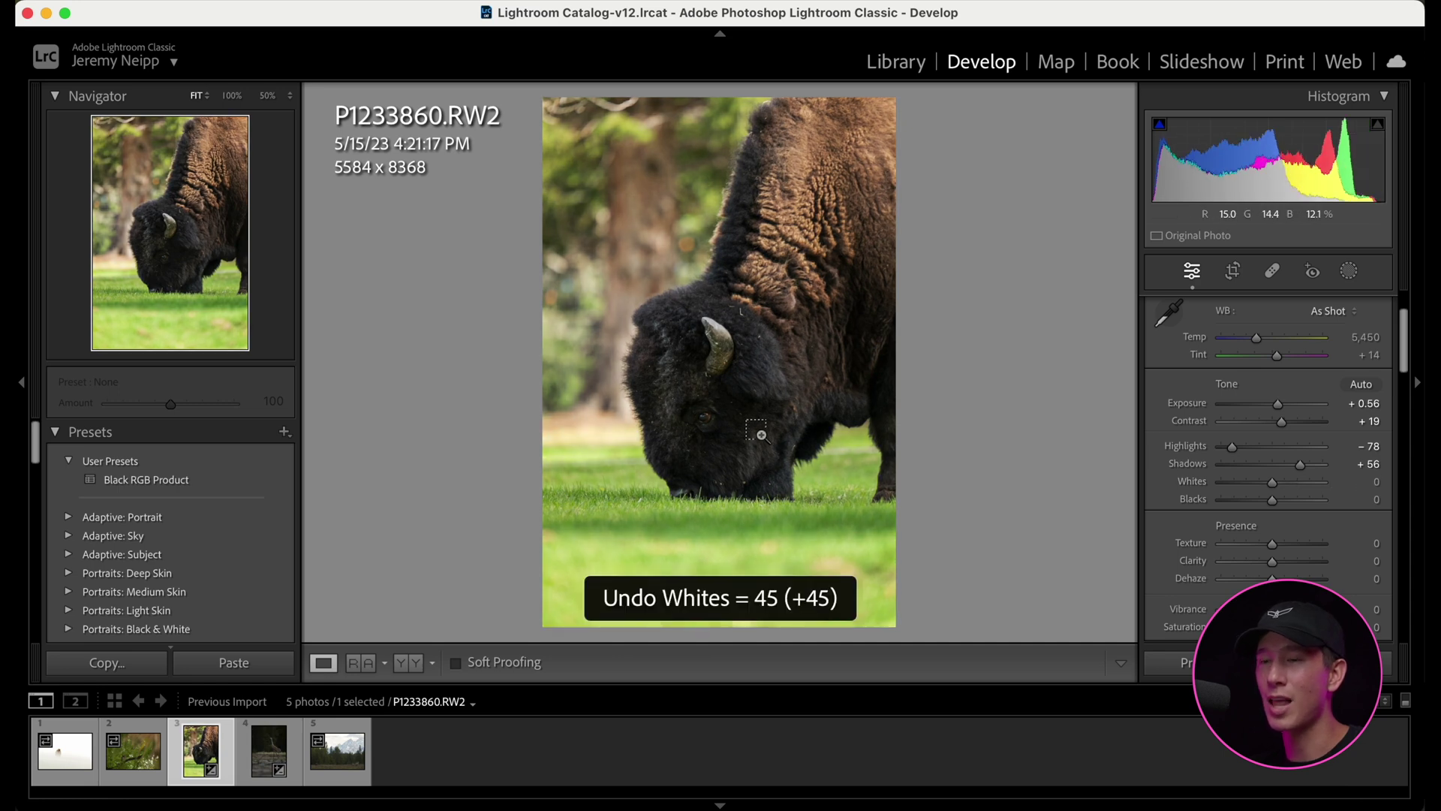
{"action": "key", "text": "super+shift+z"}
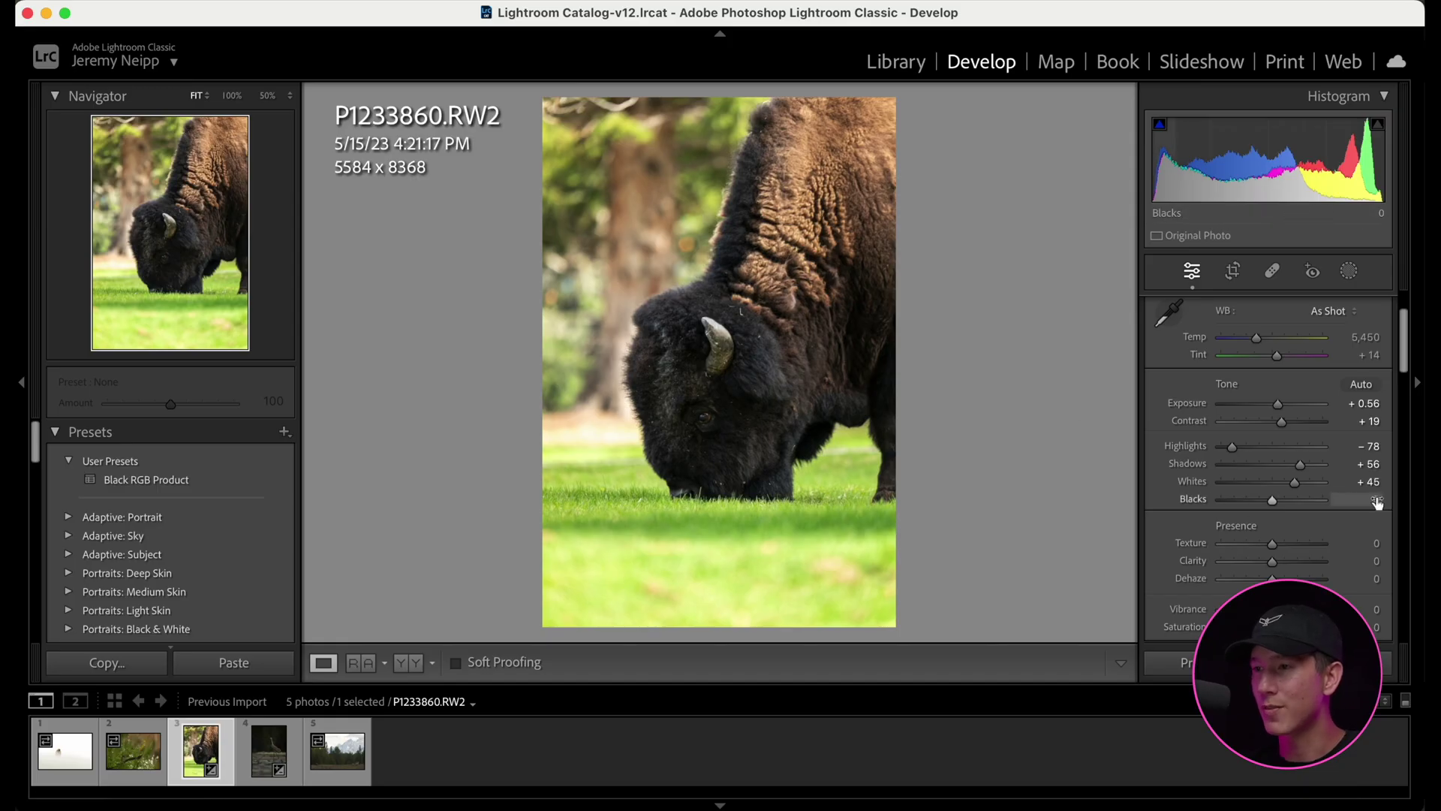
Lower Blacks from 0 to -17, toggling the change off and on twice to compare.
{"action": "left_click_drag", "start_coordinate": [1376, 503], "coordinate": [1358, 500]}
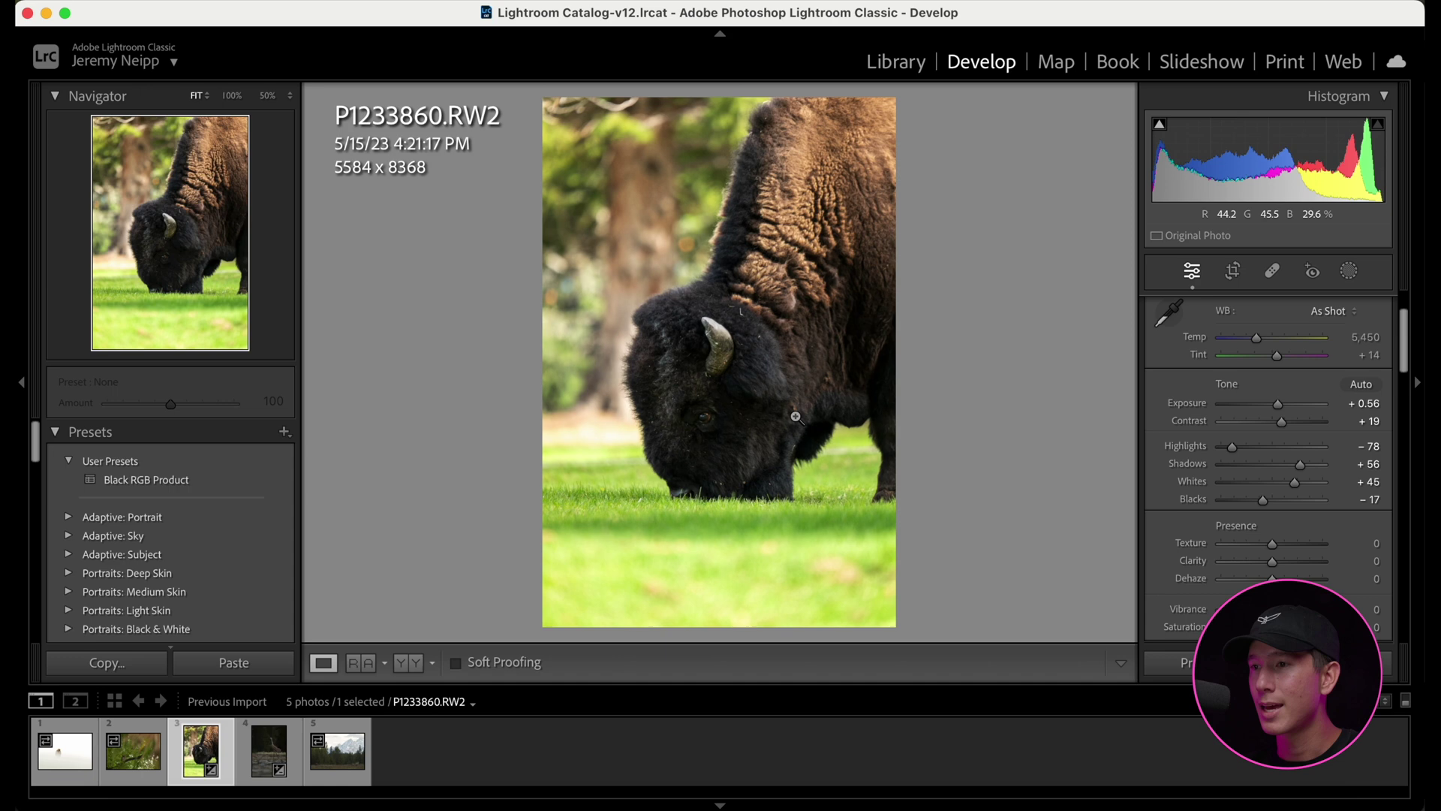
{"action": "key", "text": "super+z"}
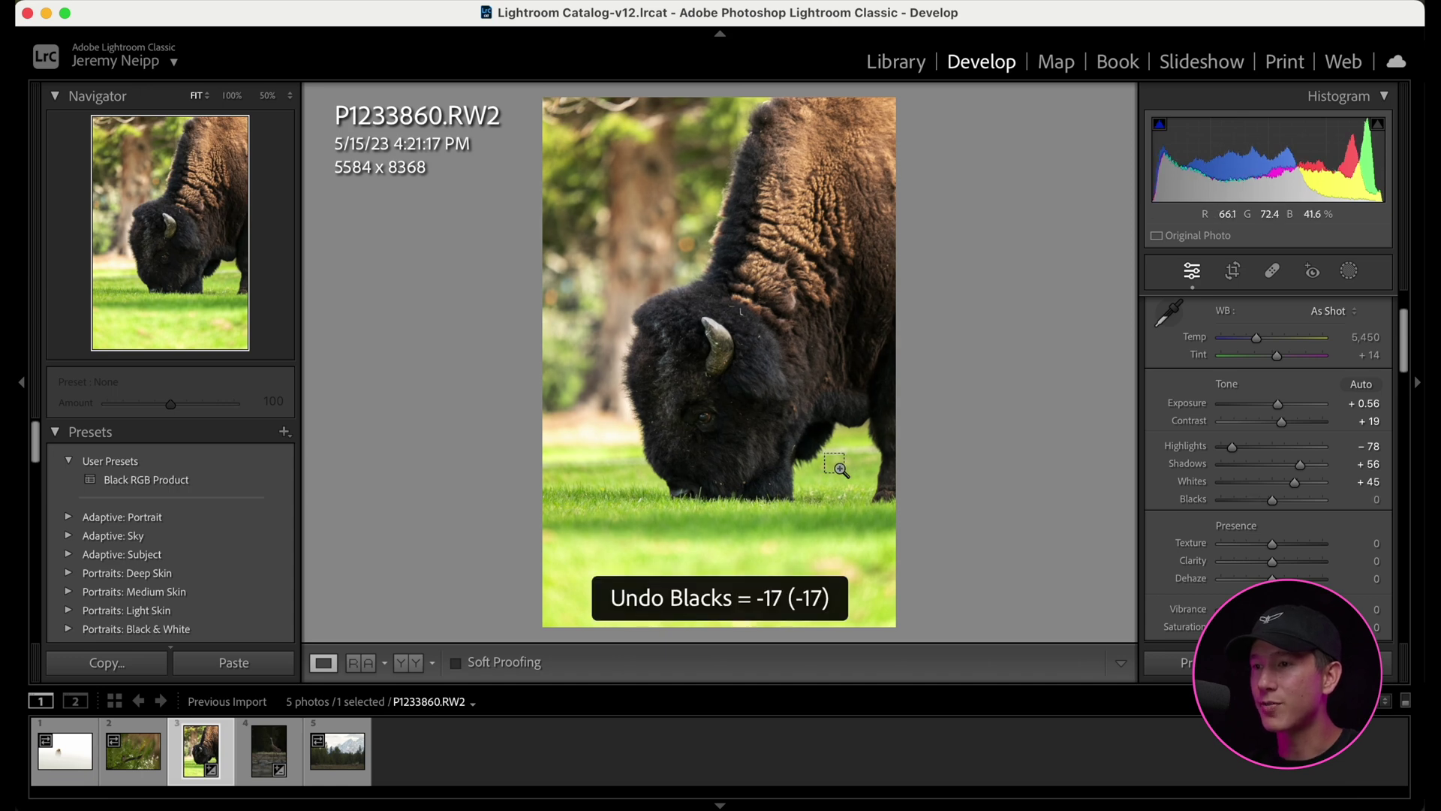
{"action": "key", "text": "super+shift+z"}
{"action": "key", "text": "super+z"}
{"action": "key", "text": "super+shift+z"}
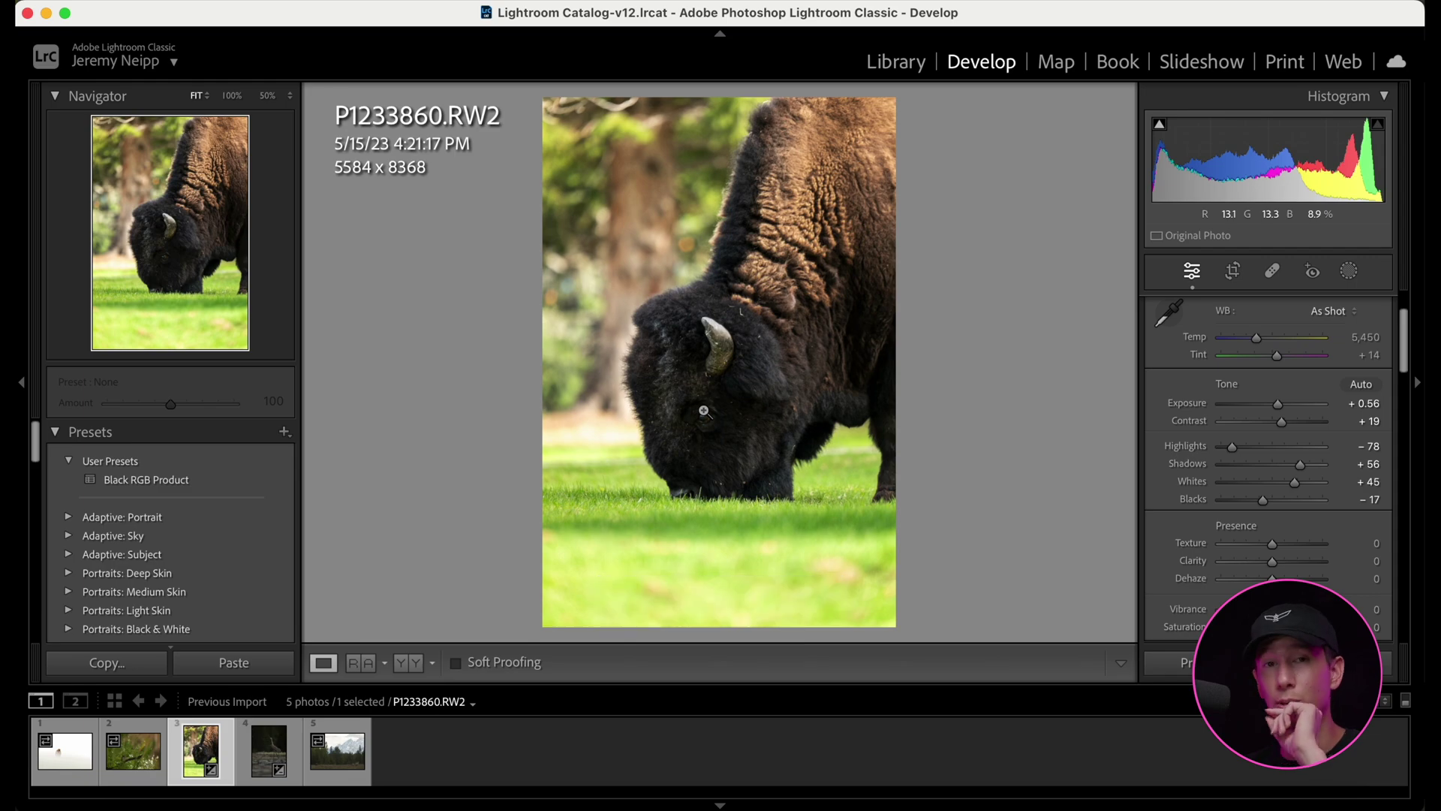